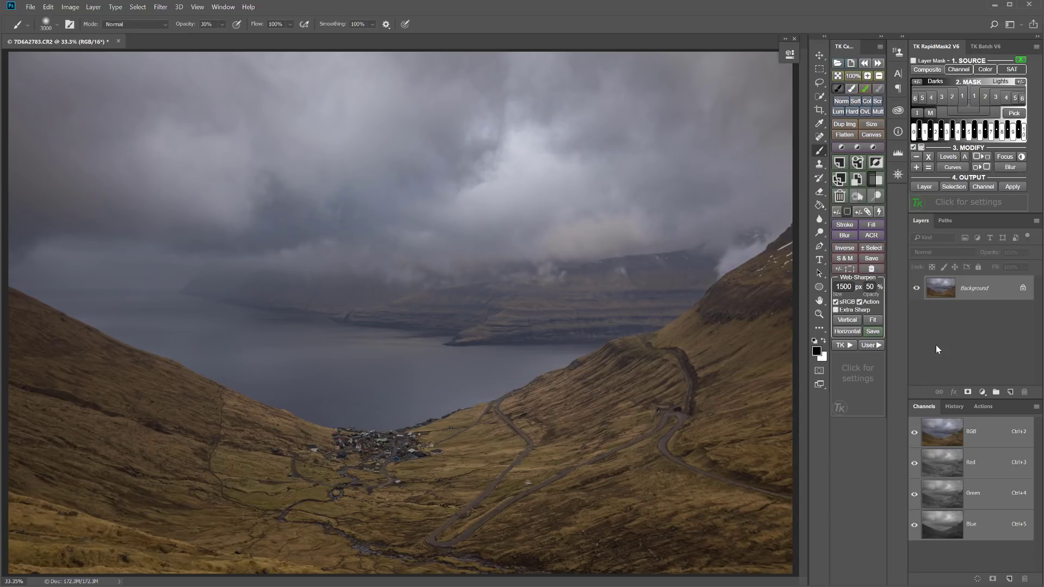
# In TK RapidMask, build a Darks 2 luminosity mask from the composite and load it as a selection
pyautogui.click(936, 74)
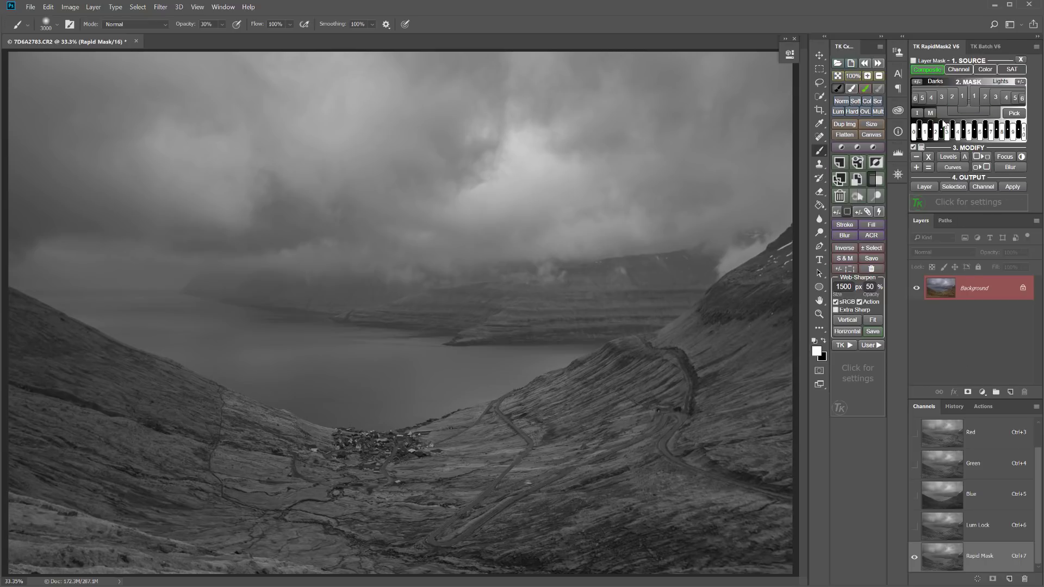
pyautogui.moveTo(958, 66)
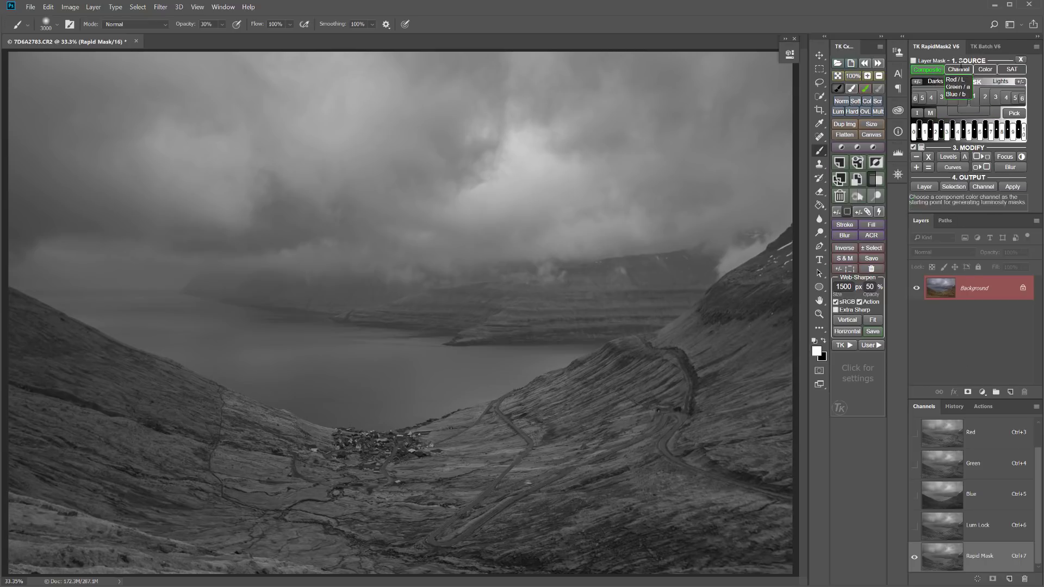
pyautogui.click(962, 98)
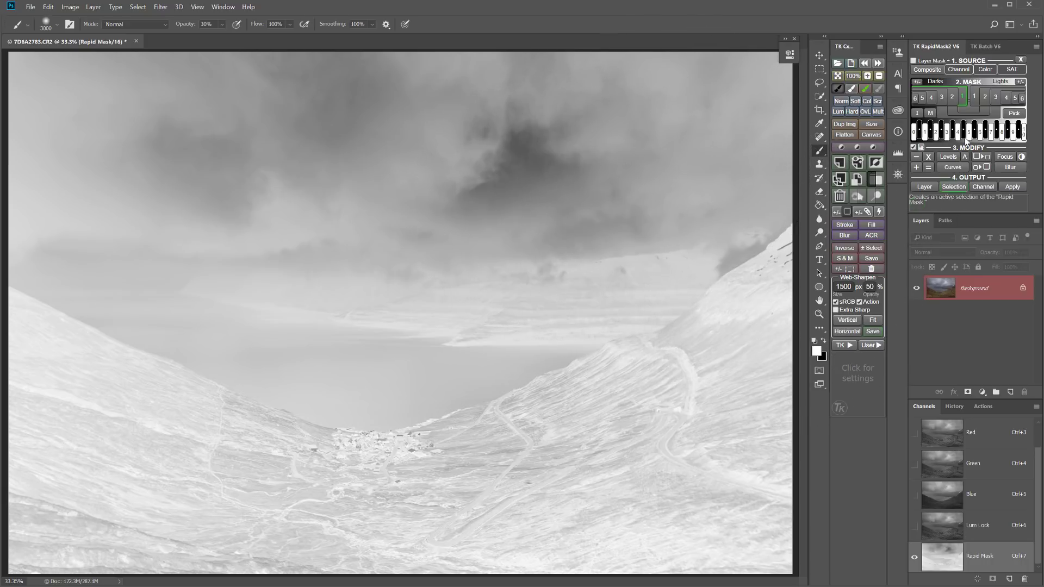
pyautogui.click(955, 102)
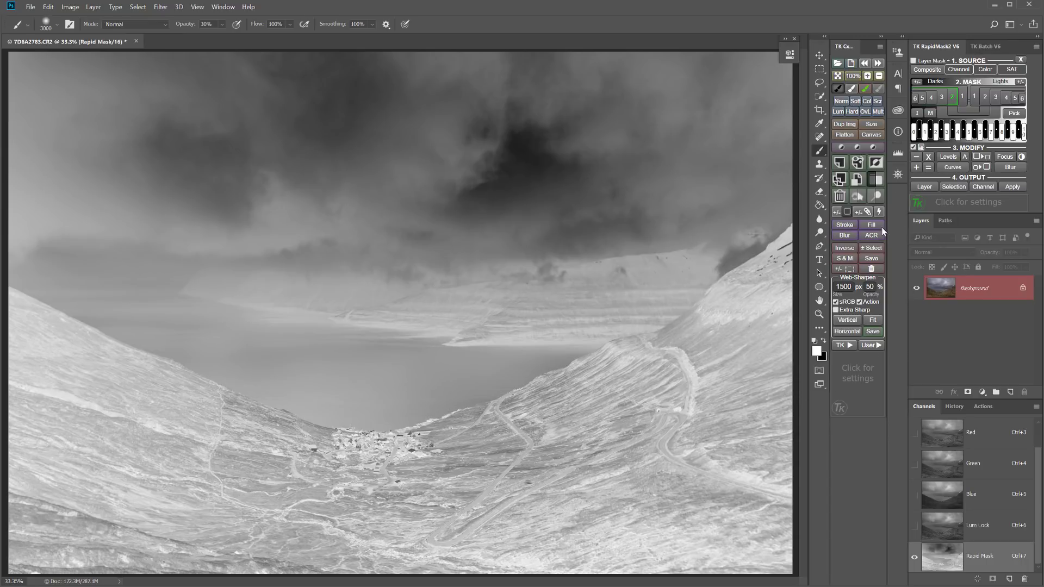
pyautogui.click(954, 187)
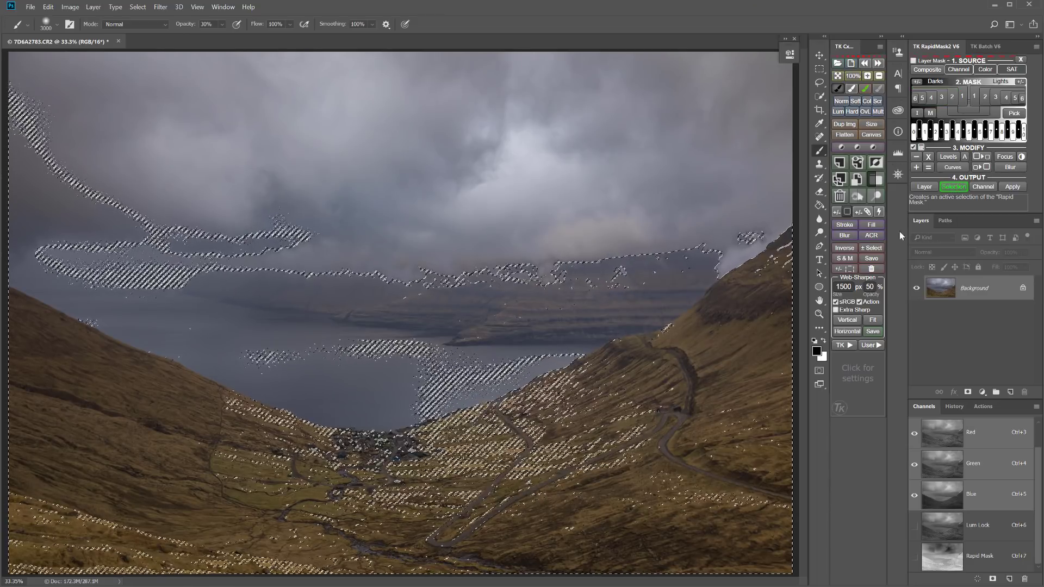
# Hide the selection edges and add a Soft Light 'Burn (black paint)' layer
pyautogui.click(849, 270)
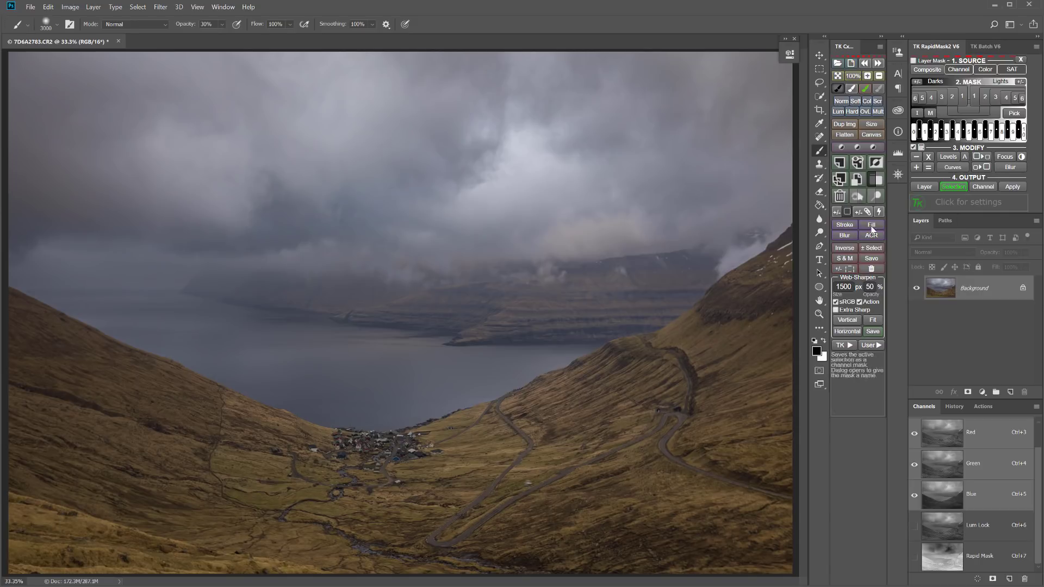
pyautogui.click(857, 197)
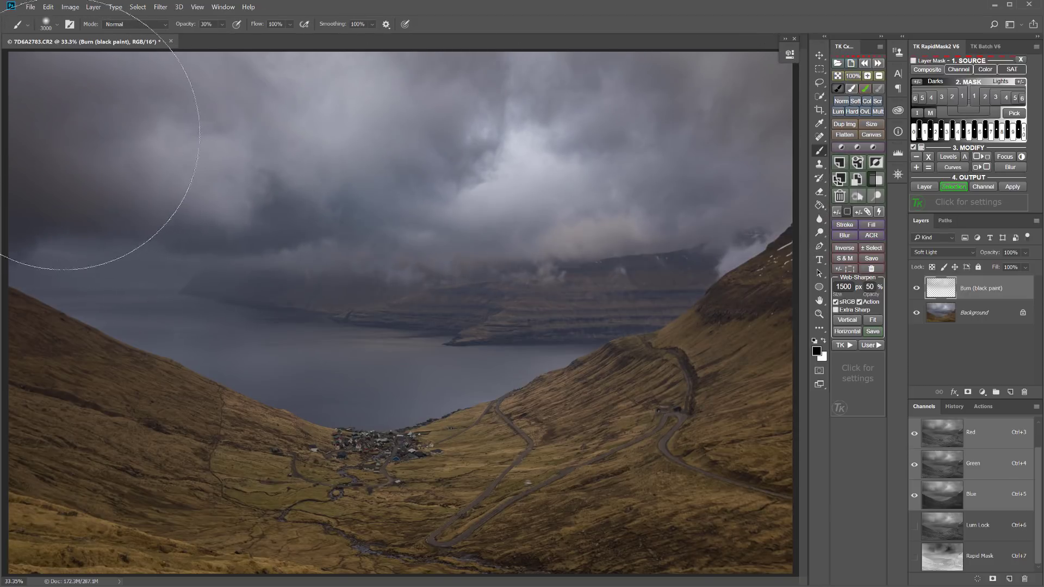
# At 25% zoom with a 900 px brush, paint black over the central and mid-left clouds
pyautogui.click(878, 76)
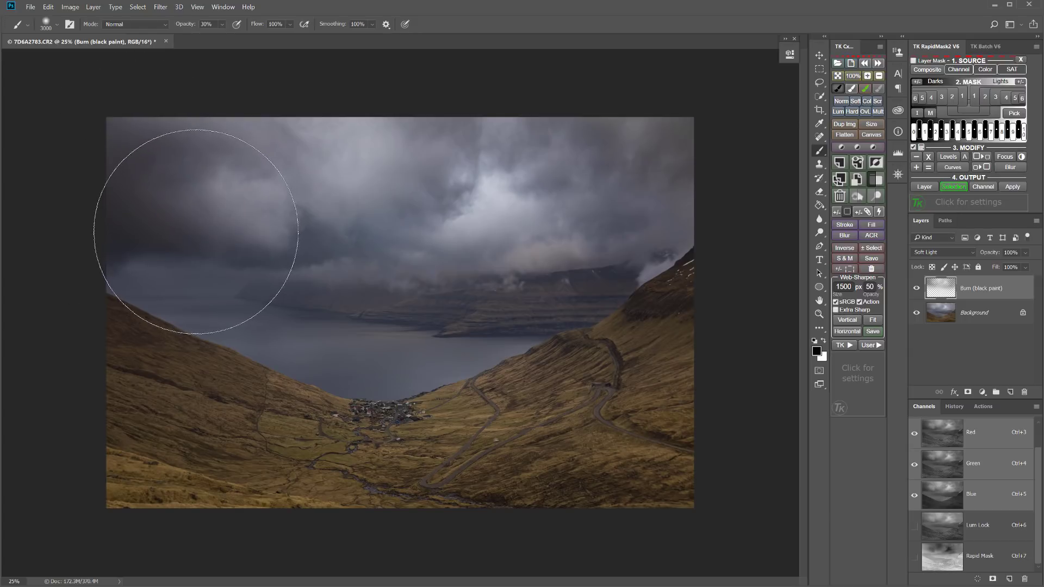
pyautogui.press('[')
pyautogui.press('[')
pyautogui.press('[')
pyautogui.press('[')
pyautogui.press('[')
pyautogui.press('[')
pyautogui.press('[')
pyautogui.press('[')
pyautogui.press('[')
pyautogui.press('[')
pyautogui.press('[')
pyautogui.press('[')
pyautogui.press('[')
pyautogui.press('[')
pyautogui.press('[')
pyautogui.press('[')
pyautogui.press('[')
pyautogui.press('[')
pyautogui.press('[')
pyautogui.press('[')
pyautogui.moveTo(289, 242)
pyautogui.mouseDown()
pyautogui.moveTo(387, 230)
pyautogui.moveTo(256, 249)
pyautogui.moveTo(412, 217)
pyautogui.moveTo(341, 249)
pyautogui.moveTo(578, 240)
pyautogui.moveTo(595, 227)
pyautogui.moveTo(621, 240)
pyautogui.moveTo(595, 228)
pyautogui.moveTo(580, 187)
pyautogui.moveTo(521, 193)
pyautogui.moveTo(543, 139)
pyautogui.moveTo(503, 163)
pyautogui.moveTo(476, 151)
pyautogui.moveTo(468, 181)
pyautogui.moveTo(439, 132)
pyautogui.moveTo(427, 151)
pyautogui.moveTo(427, 126)
pyautogui.moveTo(453, 183)
pyautogui.moveTo(452, 132)
pyautogui.moveTo(455, 189)
pyautogui.moveTo(459, 137)
pyautogui.moveTo(560, 196)
pyautogui.moveTo(598, 149)
pyautogui.moveTo(654, 128)
pyautogui.moveTo(640, 131)
pyautogui.moveTo(709, 141)
pyautogui.moveTo(614, 113)
pyautogui.moveTo(706, 172)
pyautogui.moveTo(642, 136)
pyautogui.moveTo(236, 127)
pyautogui.moveTo(156, 140)
pyautogui.moveTo(306, 159)
pyautogui.moveTo(272, 149)
pyautogui.moveTo(145, 186)
pyautogui.moveTo(231, 237)
pyautogui.moveTo(206, 175)
pyautogui.moveTo(256, 238)
pyautogui.moveTo(217, 225)
pyautogui.moveTo(270, 248)
pyautogui.moveTo(91, 271)
pyautogui.mouseUp()
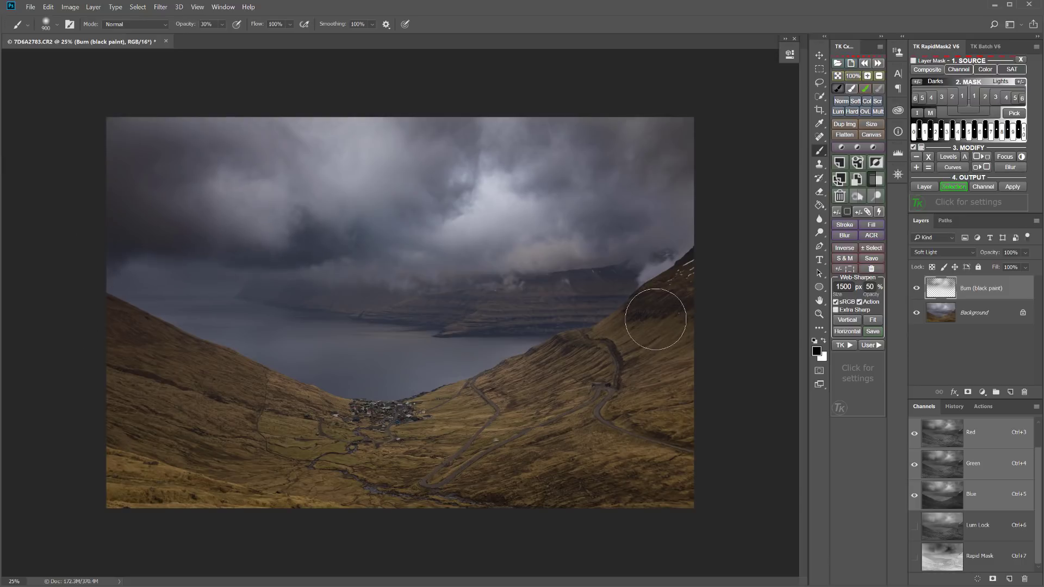
pyautogui.moveTo(655, 319)
pyautogui.mouseDown()
pyautogui.moveTo(464, 239)
pyautogui.moveTo(442, 245)
pyautogui.moveTo(554, 209)
pyautogui.moveTo(494, 240)
pyautogui.moveTo(429, 253)
pyautogui.moveTo(540, 231)
pyautogui.moveTo(688, 234)
pyautogui.mouseUp()
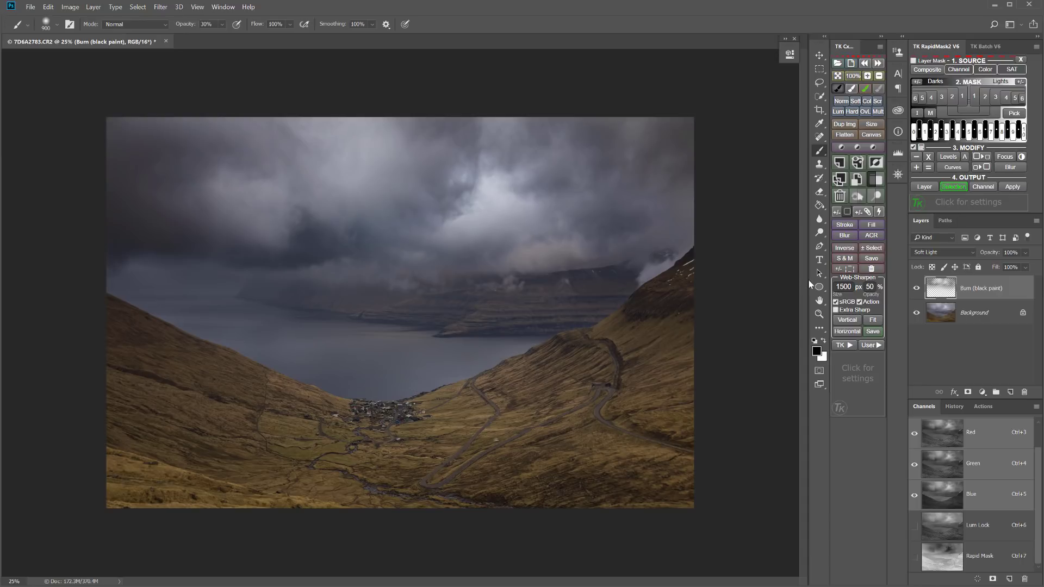
# Clear the old selection, then load a Lights 2 composite luminosity mask as a selection
pyautogui.click(874, 248)
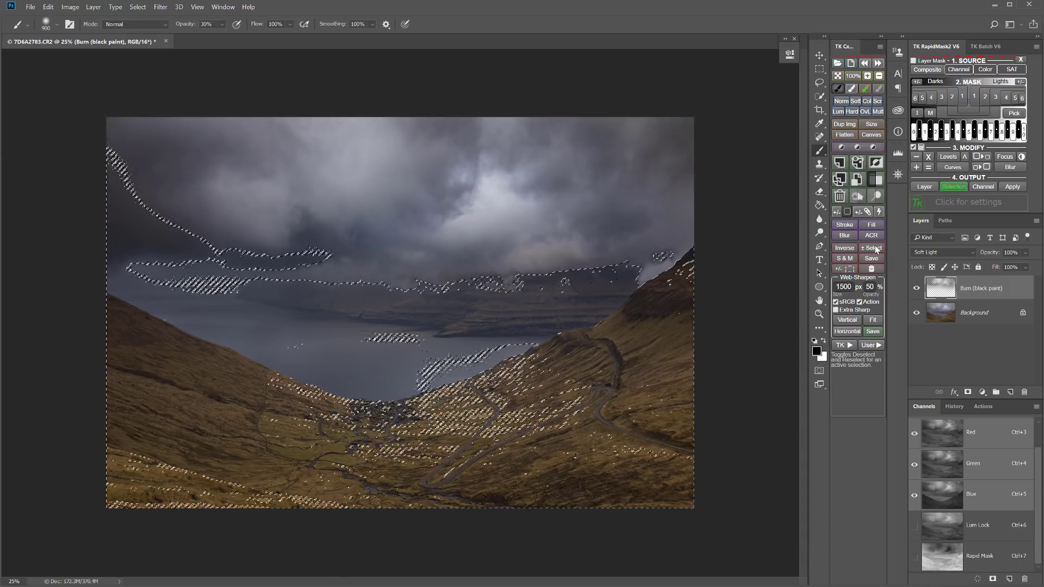
pyautogui.click(876, 248)
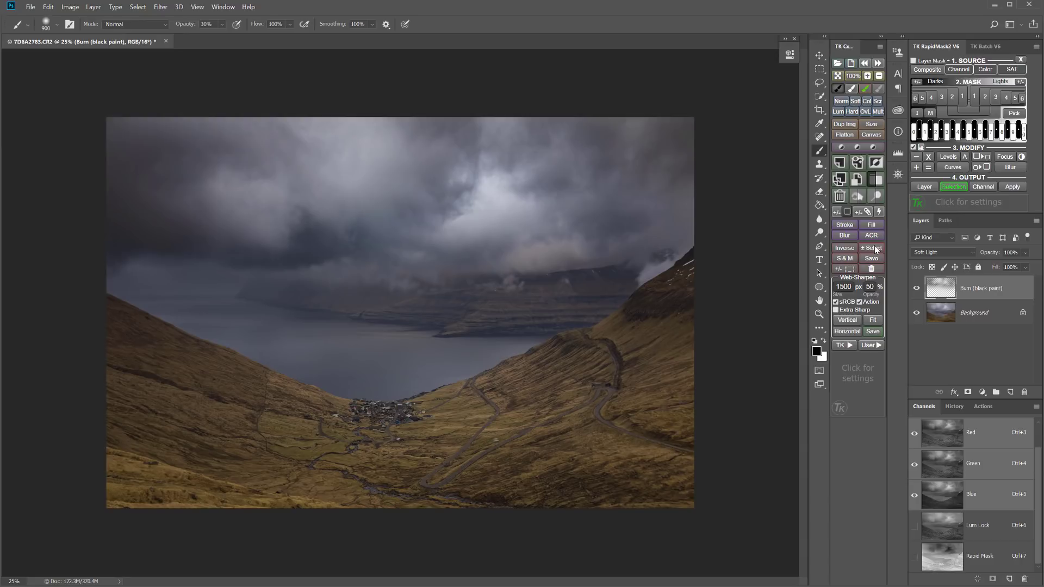
pyautogui.click(925, 72)
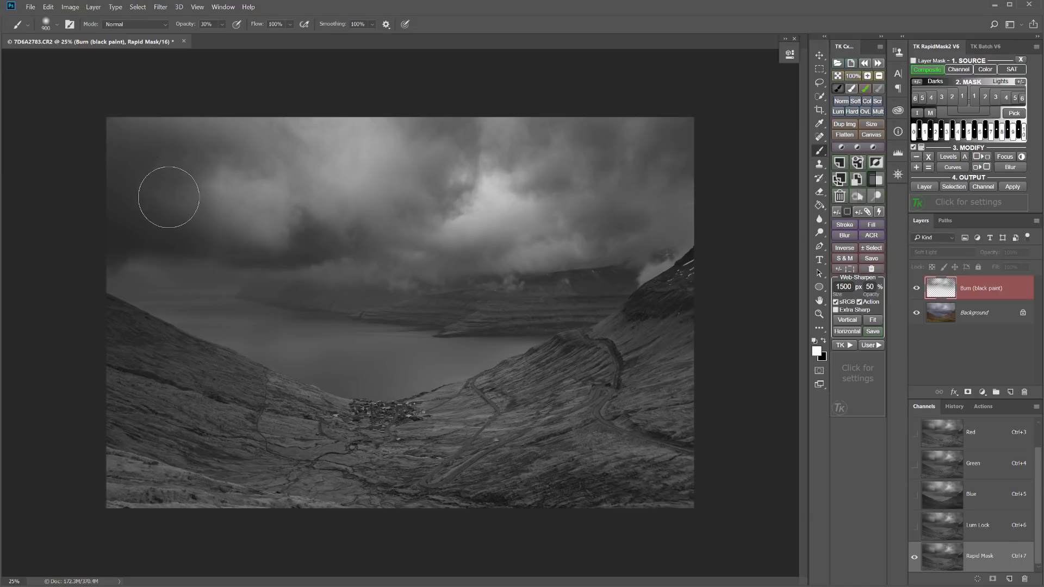
pyautogui.click(982, 96)
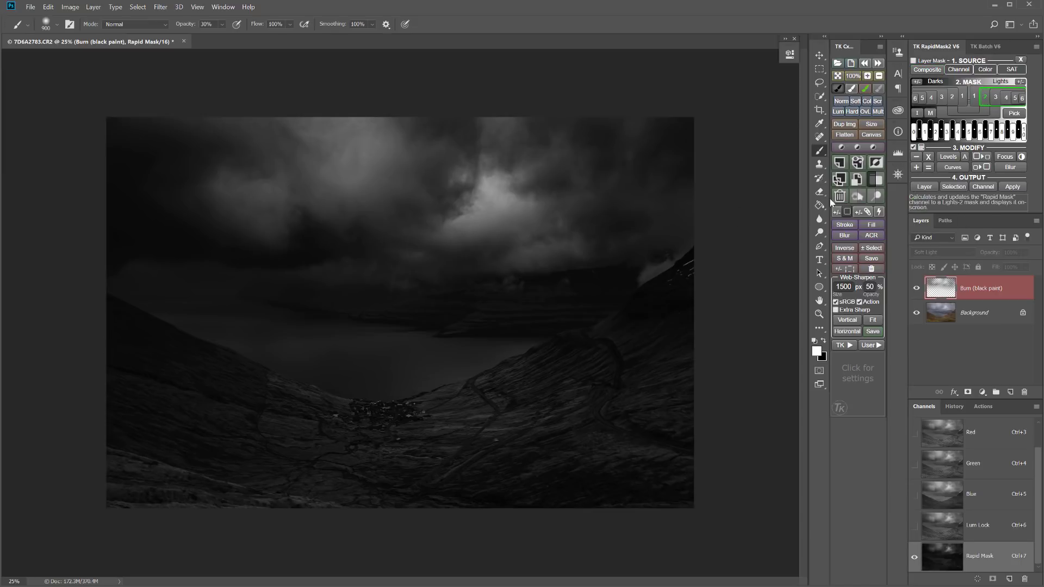
pyautogui.click(995, 100)
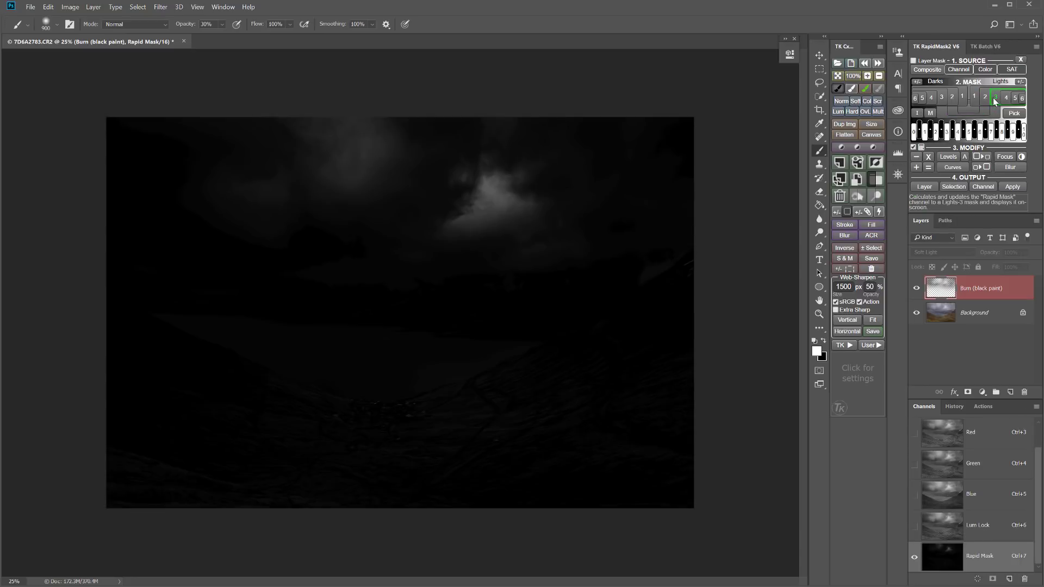
pyautogui.click(984, 100)
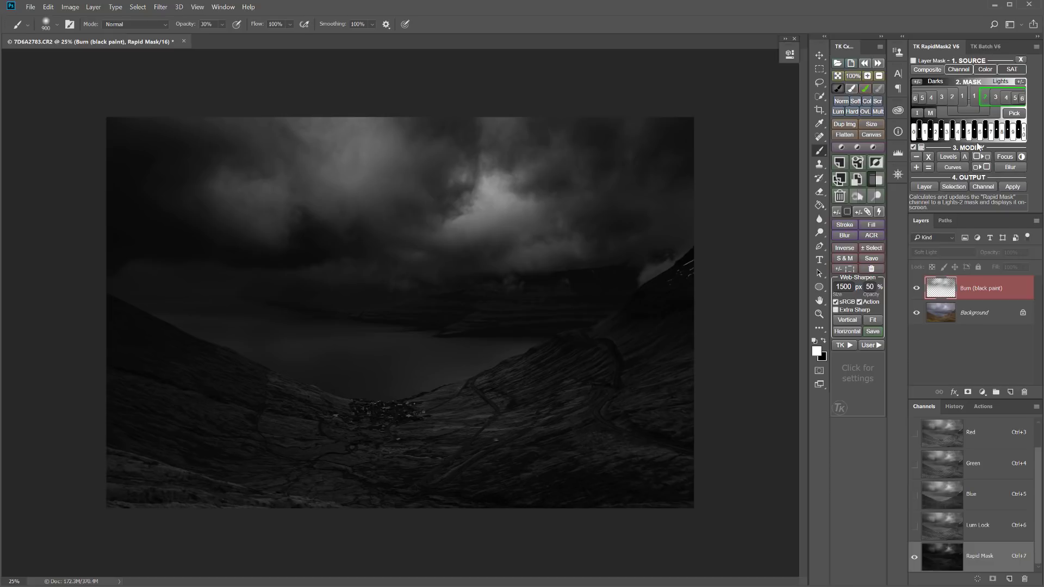
pyautogui.click(954, 187)
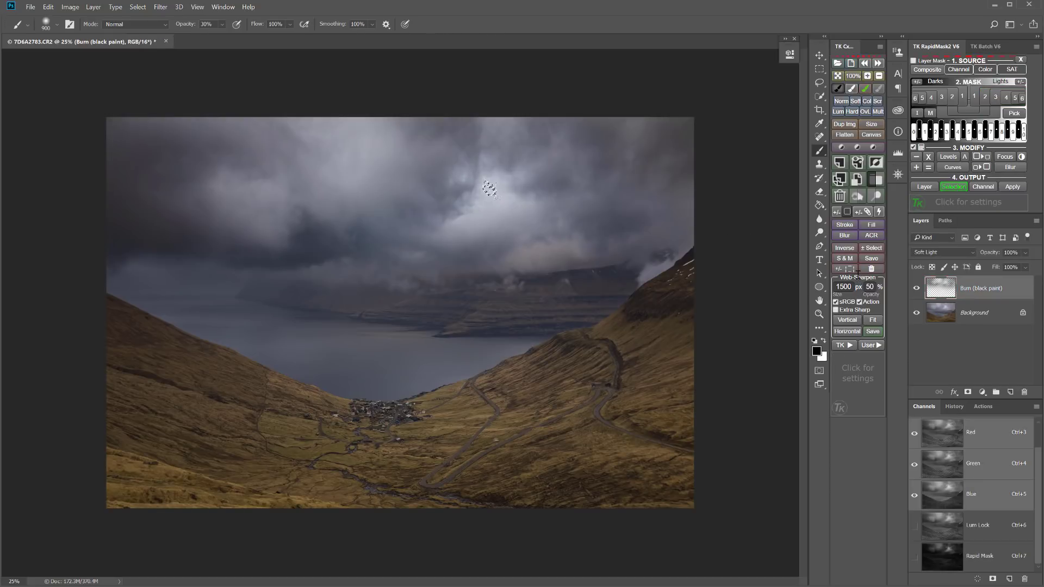
# Add a Dodge (white paint) Overlay layer and paint white across the centre-to-upper-left clouds with a larger brush
pyautogui.click(848, 270)
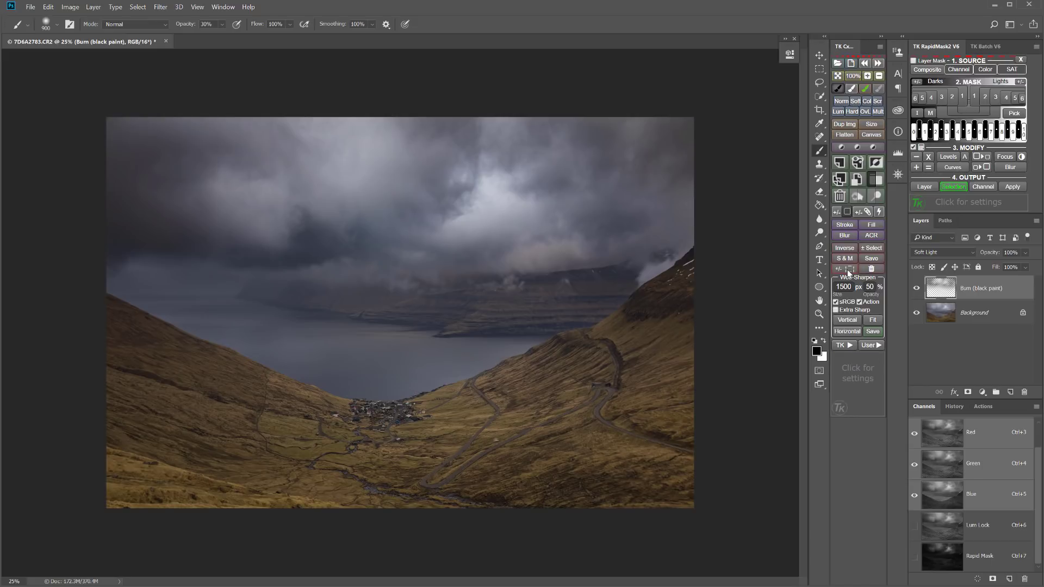
pyautogui.click(880, 196)
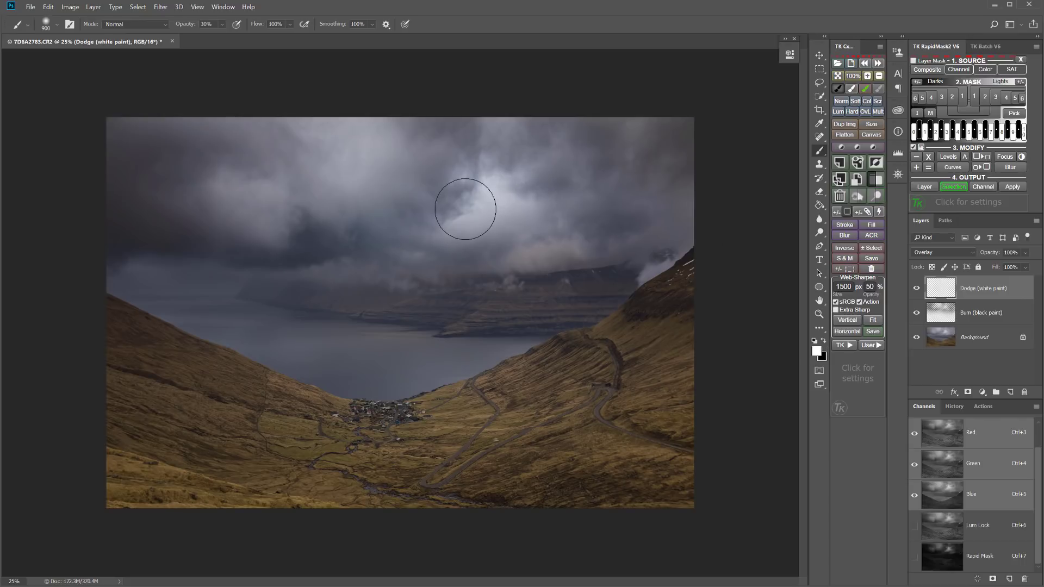
pyautogui.press(']')
pyautogui.press(']')
pyautogui.press(']')
pyautogui.press(']')
pyautogui.press(']')
pyautogui.press(']')
pyautogui.press(']')
pyautogui.press(']')
pyautogui.press(']')
pyautogui.press(']')
pyautogui.press(']')
pyautogui.press(']')
pyautogui.press(']')
pyautogui.press(']')
pyautogui.press(']')
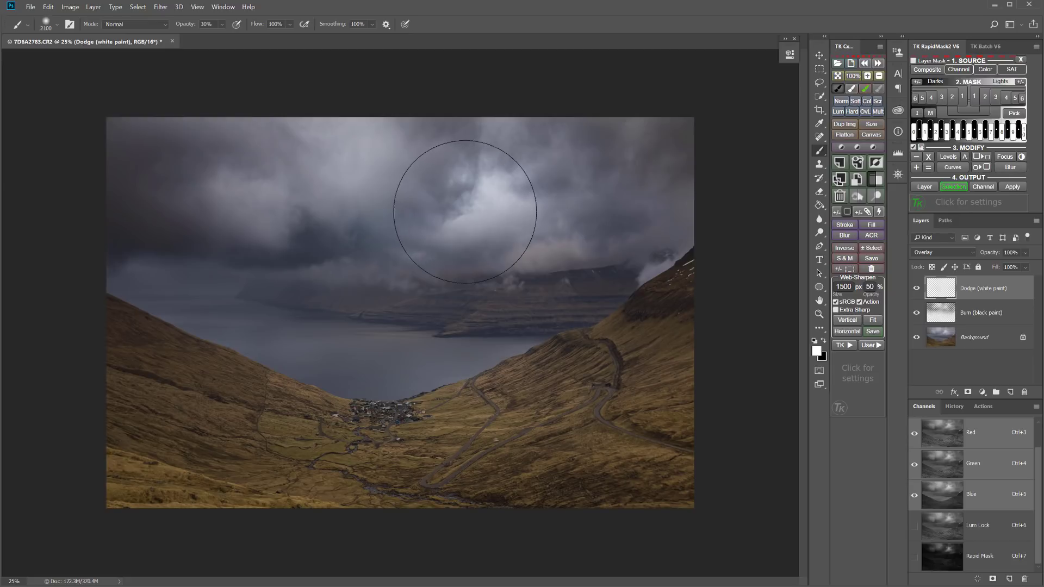
pyautogui.press(']')
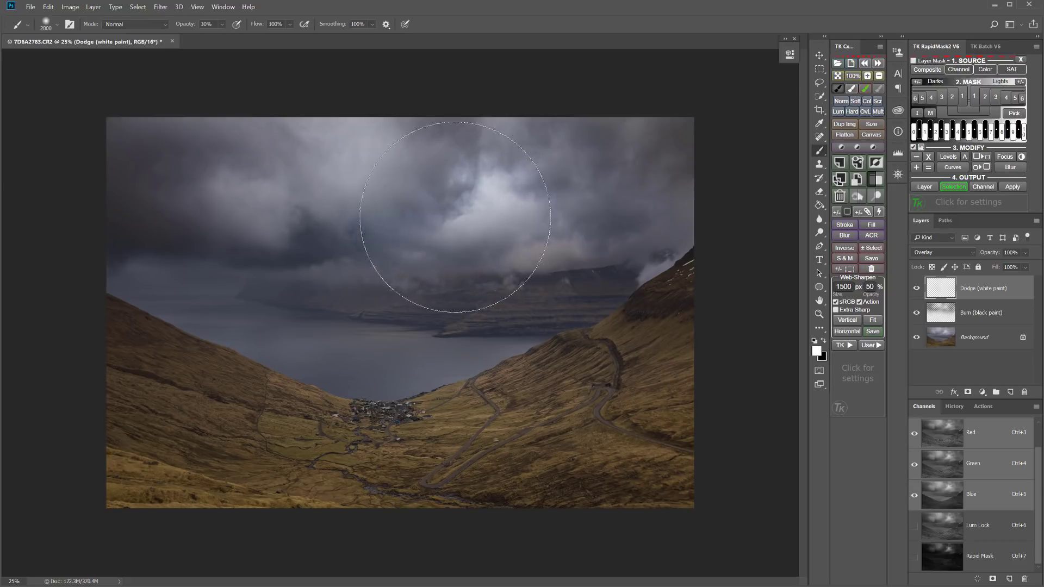
pyautogui.moveTo(485, 212)
pyautogui.mouseDown()
pyautogui.moveTo(442, 174)
pyautogui.moveTo(373, 163)
pyautogui.moveTo(350, 187)
pyautogui.moveTo(223, 210)
pyautogui.moveTo(154, 197)
pyautogui.moveTo(401, 247)
pyautogui.moveTo(587, 184)
pyautogui.moveTo(648, 176)
pyautogui.moveTo(652, 186)
pyautogui.moveTo(543, 182)
pyautogui.moveTo(336, 143)
pyautogui.moveTo(322, 187)
pyautogui.moveTo(358, 210)
pyautogui.moveTo(331, 218)
pyautogui.moveTo(222, 164)
pyautogui.moveTo(210, 191)
pyautogui.moveTo(221, 205)
pyautogui.moveTo(707, 311)
pyautogui.mouseUp()
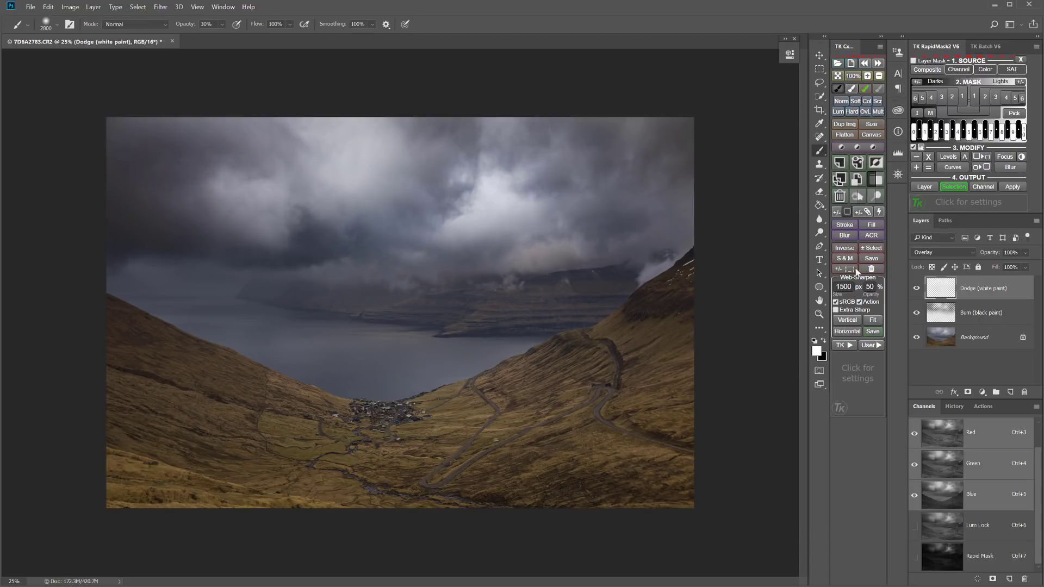
# Deselect, group the Burn and Dodge layers with a white mask, and name the group 'cloud sculpting'
pyautogui.click(872, 249)
pyautogui.click(872, 249)
pyautogui.keyDown('shift'); pyautogui.click(1016, 314); pyautogui.keyUp('shift')
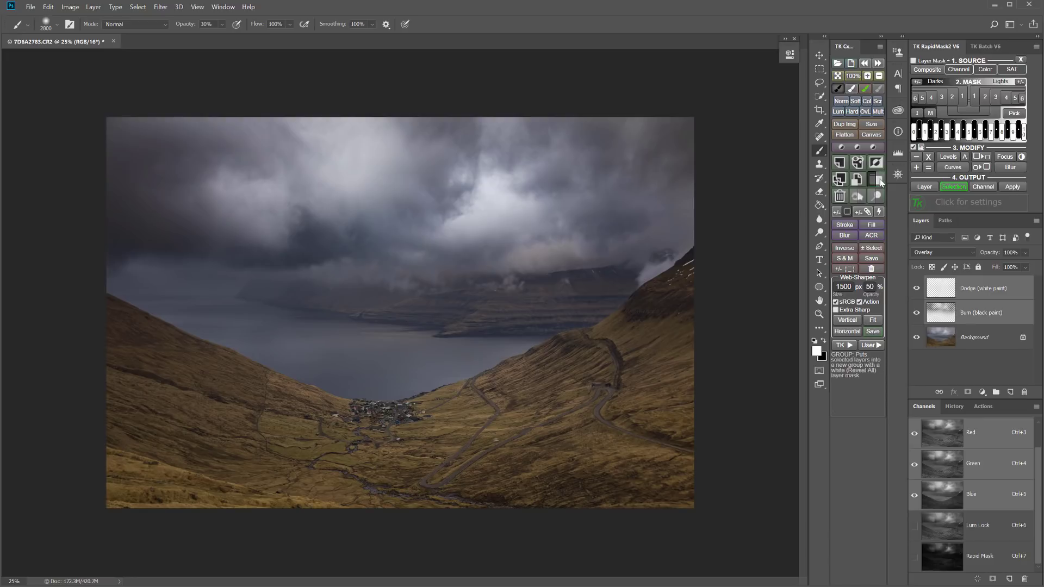
pyautogui.click(876, 179)
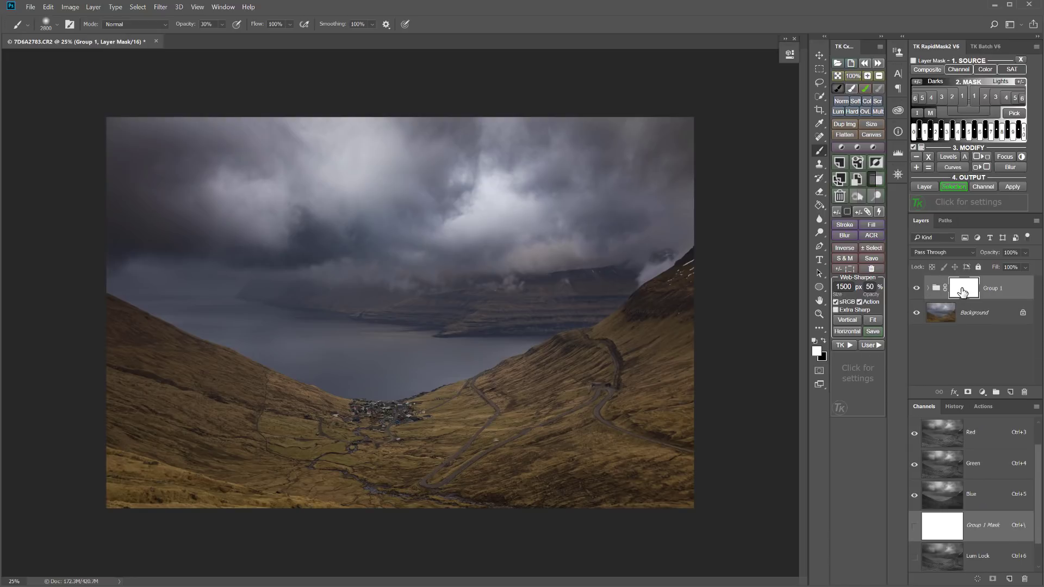
pyautogui.doubleClick(992, 289)
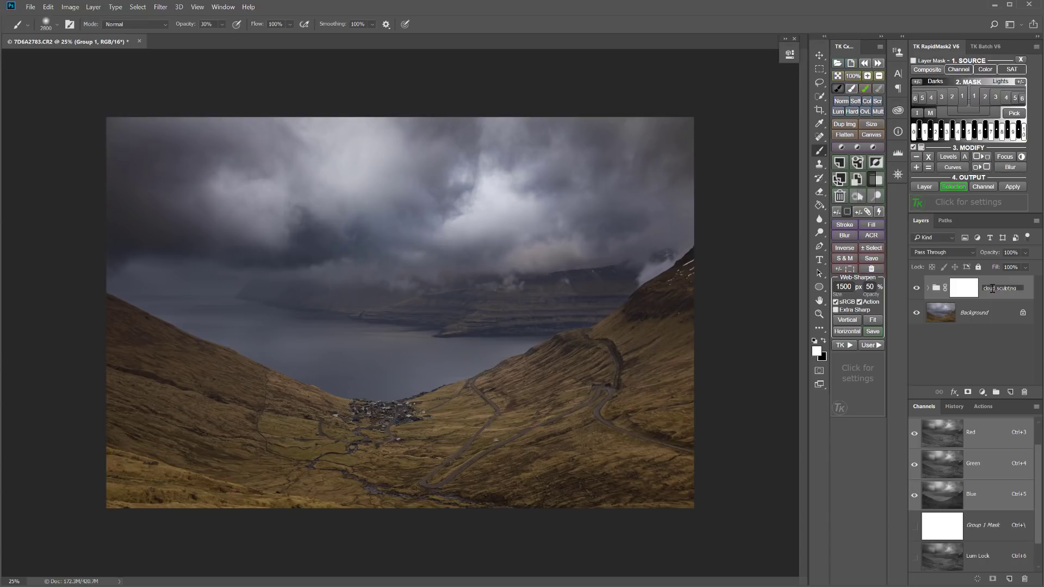
pyautogui.press('Return')
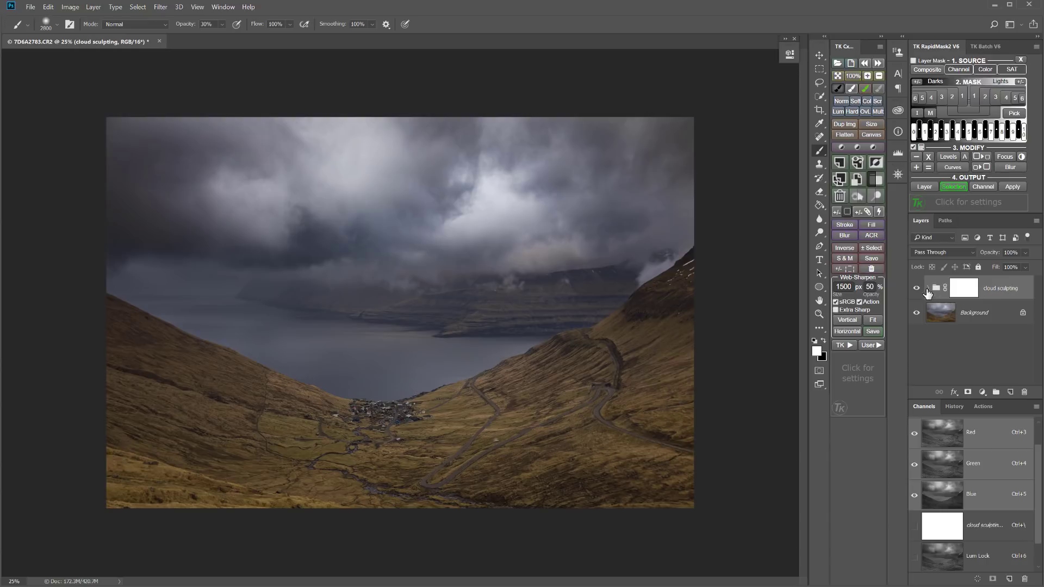
pyautogui.click(916, 288)
pyautogui.click(915, 289)
pyautogui.click(915, 289)
pyautogui.click(914, 289)
pyautogui.click(914, 289)
pyautogui.click(914, 289)
pyautogui.click(915, 289)
pyautogui.click(915, 289)
pyautogui.click(915, 290)
pyautogui.click(914, 290)
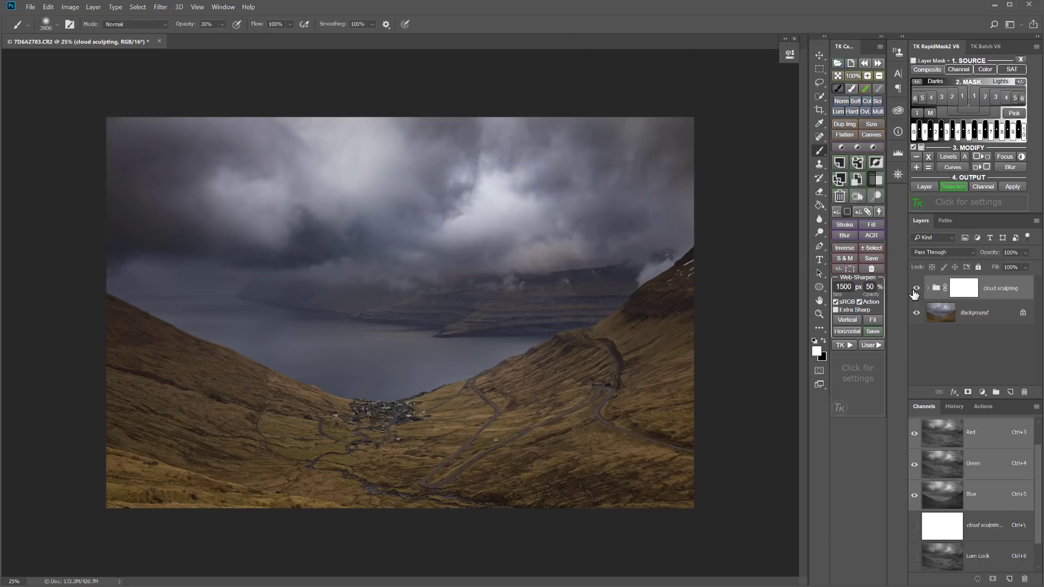
# Add a Dodge (white paint) Overlay layer and dab white over the valley with a 3400 px brush
pyautogui.click(875, 198)
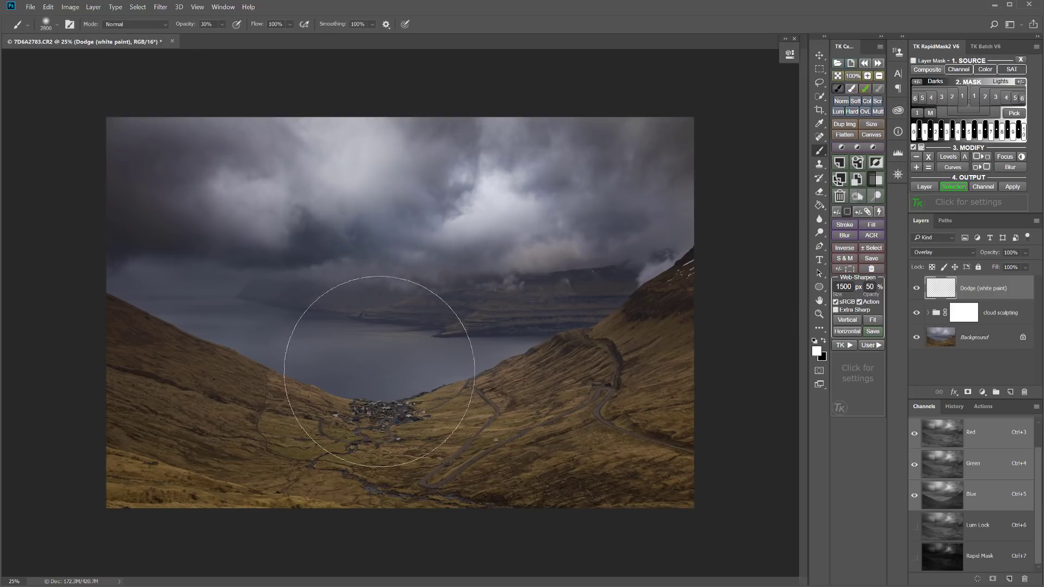
pyautogui.press(']')
pyautogui.press(']')
pyautogui.press(']')
pyautogui.press(']')
pyautogui.press(']')
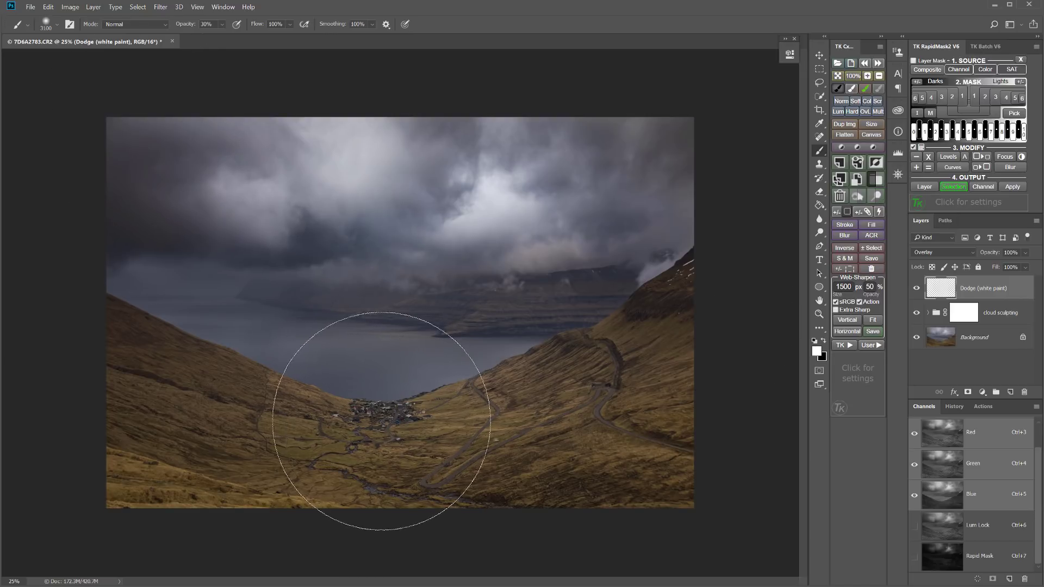
pyautogui.click(378, 437)
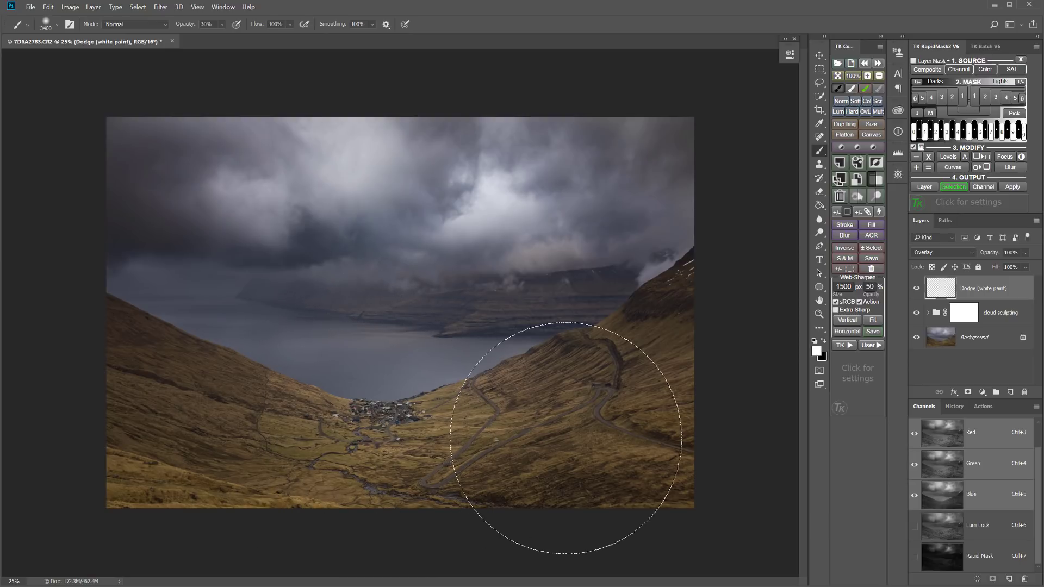
pyautogui.press('[')
pyautogui.press('[')
pyautogui.press('[')
pyautogui.press('[')
pyautogui.press('[')
pyautogui.press('[')
pyautogui.press('[')
pyautogui.press('[')
pyautogui.press('[')
pyautogui.press('[')
pyautogui.press('[')
pyautogui.press('[')
pyautogui.press('[')
pyautogui.press('[')
pyautogui.press('[')
pyautogui.press('[')
pyautogui.press('[')
pyautogui.press('[')
pyautogui.press('[')
pyautogui.press('[')
pyautogui.press('[')
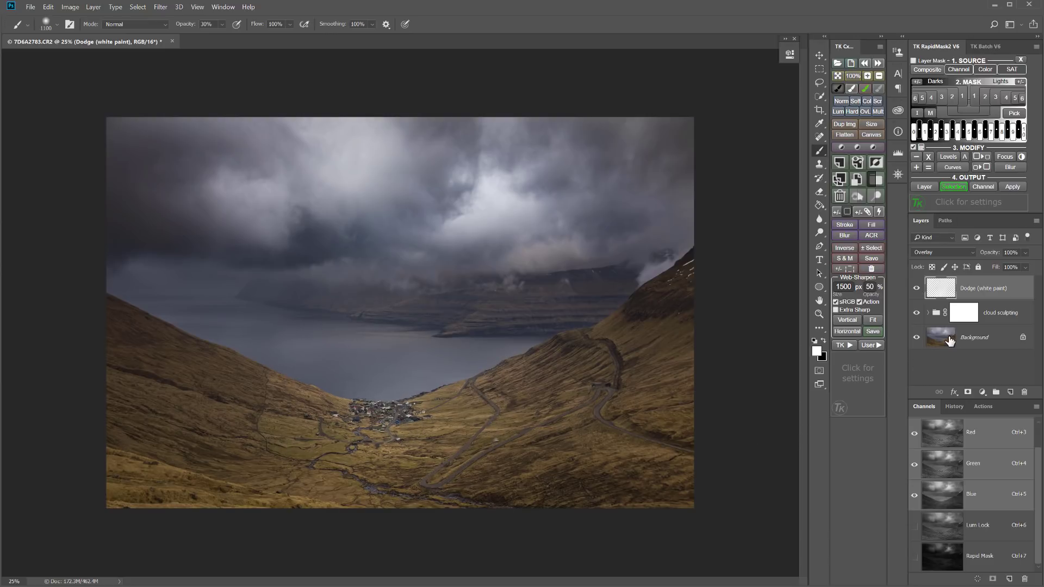
# Add a Burn (black paint) Soft Light layer and darken slopes, foreground and top-corner clouds at 3100 px
pyautogui.click(862, 200)
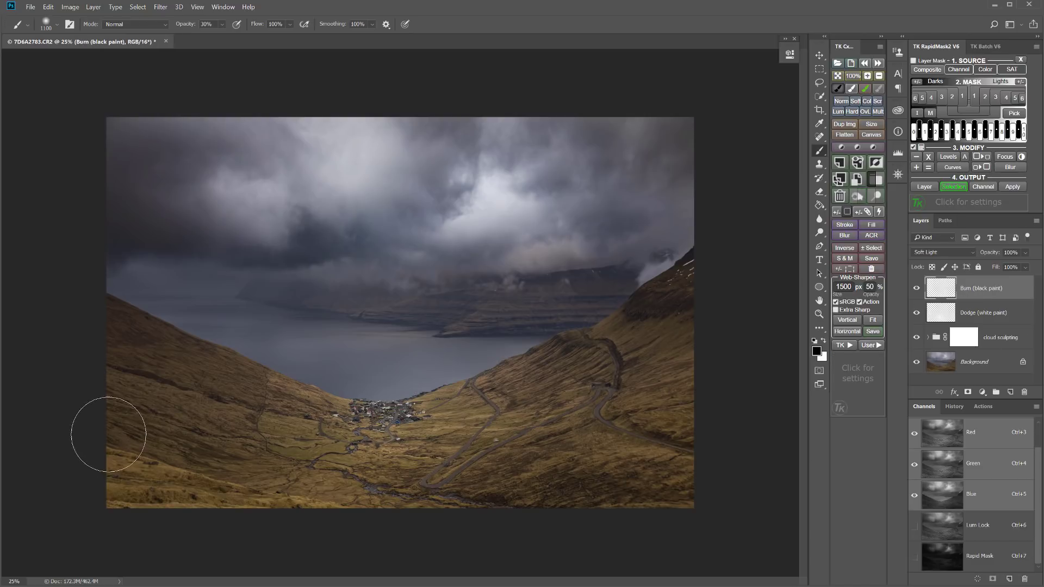
pyautogui.press(']')
pyautogui.press(']')
pyautogui.press(']')
pyautogui.press(']')
pyautogui.press(']')
pyautogui.press(']')
pyautogui.press(']')
pyautogui.press(']')
pyautogui.press(']')
pyautogui.press(']')
pyautogui.press(']')
pyautogui.press(']')
pyautogui.press(']')
pyautogui.press(']')
pyautogui.press(']')
pyautogui.press(']')
pyautogui.press(']')
pyautogui.press(']')
pyautogui.press(']')
pyautogui.press(']')
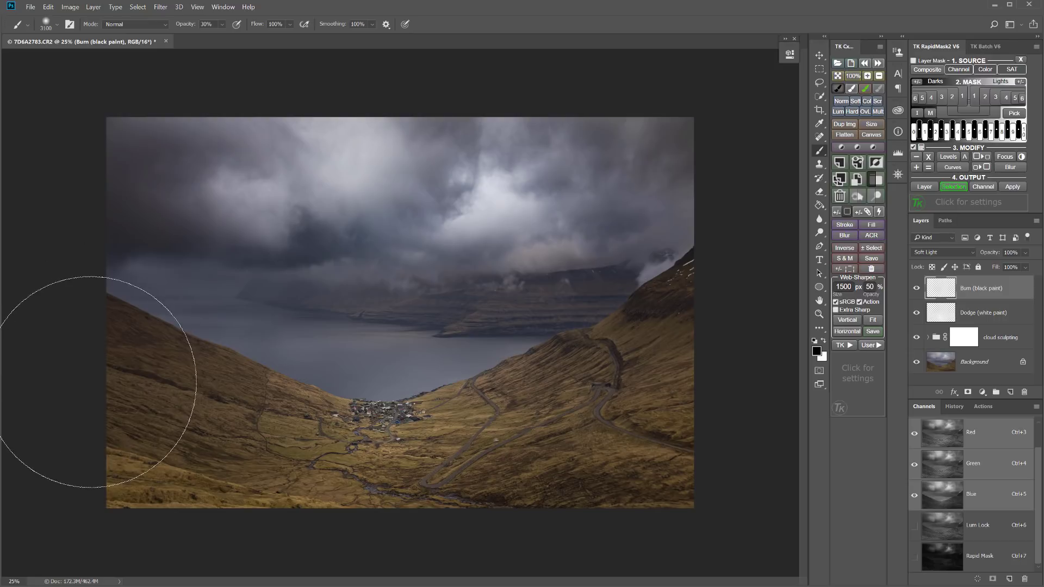
pyautogui.moveTo(253, 506); pyautogui.dragTo(168, 408)
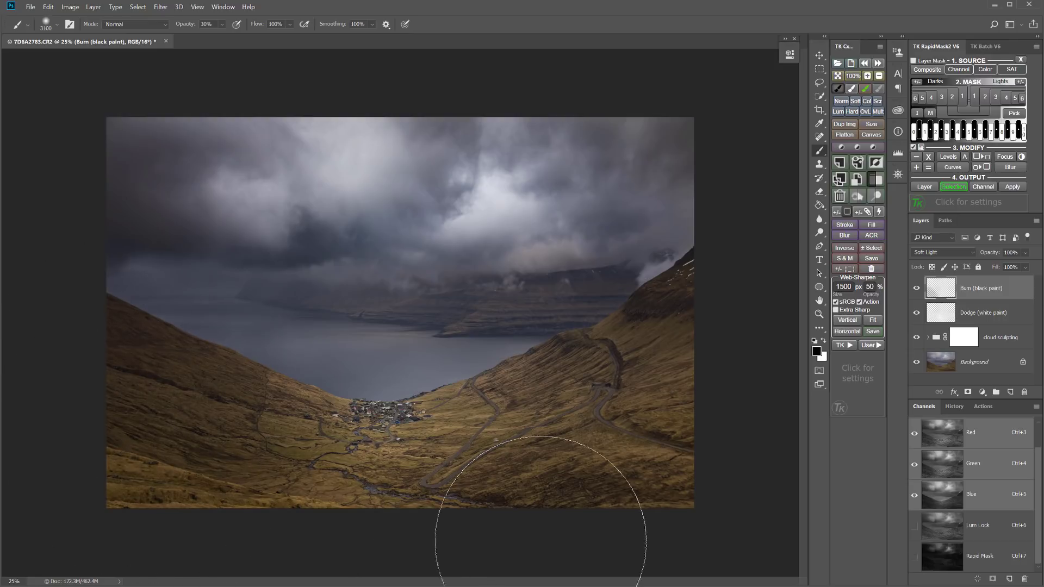
pyautogui.moveTo(689, 406)
pyautogui.mouseDown()
pyautogui.moveTo(610, 478)
pyautogui.moveTo(671, 507)
pyautogui.mouseUp()
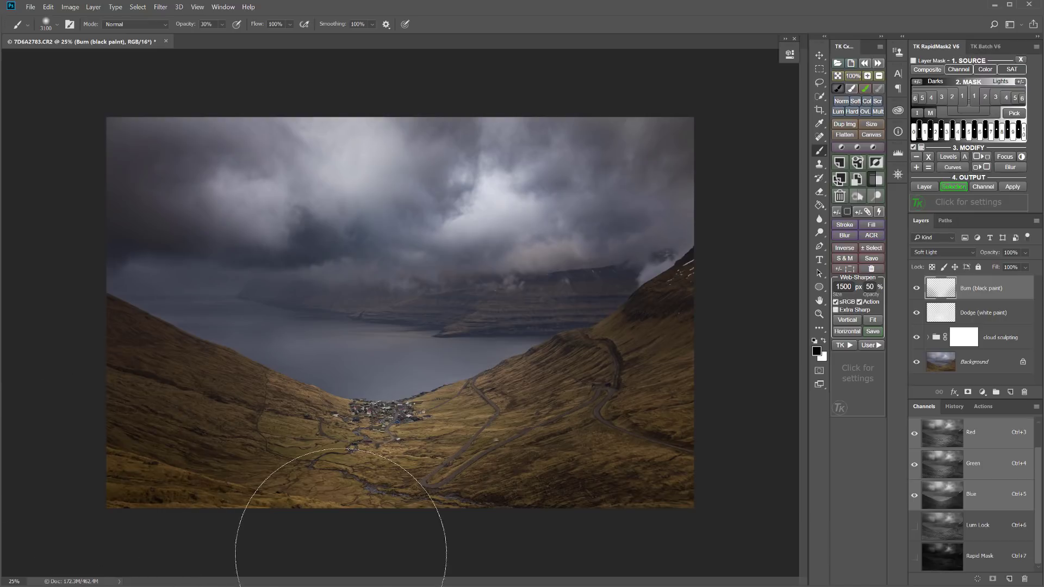
pyautogui.click(630, 459)
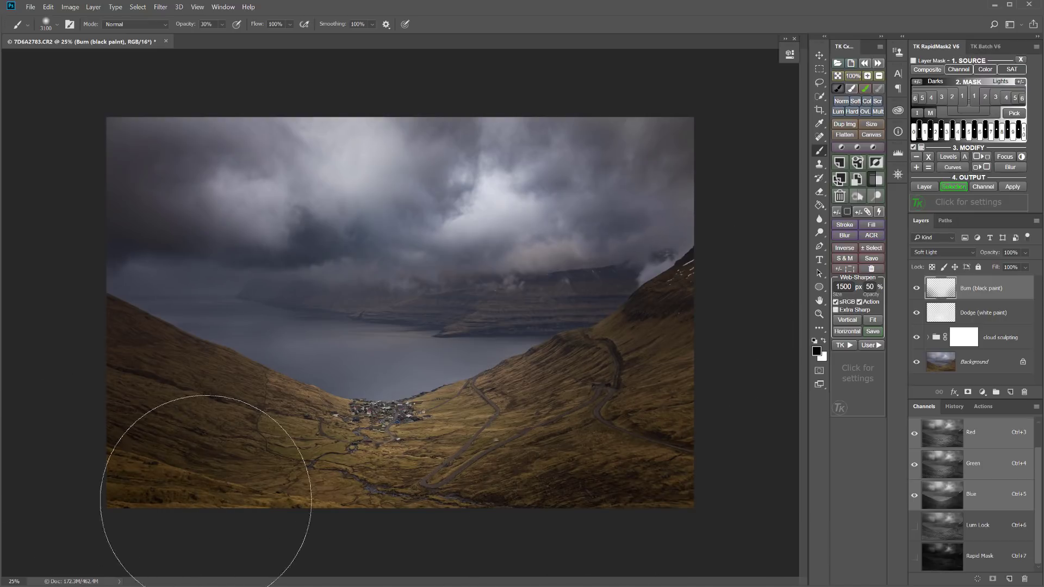
pyautogui.click(133, 143)
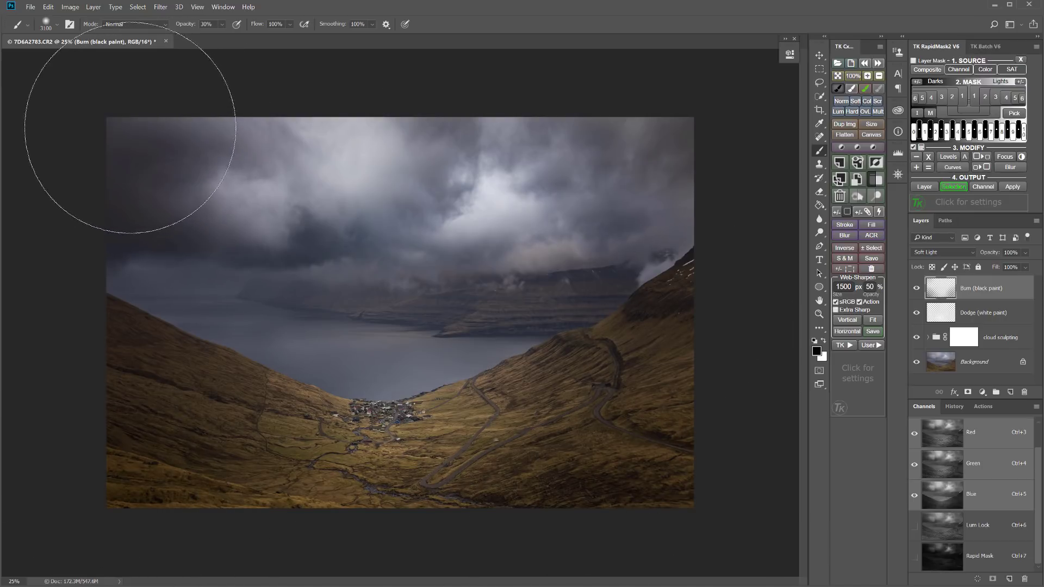
pyautogui.click(678, 122)
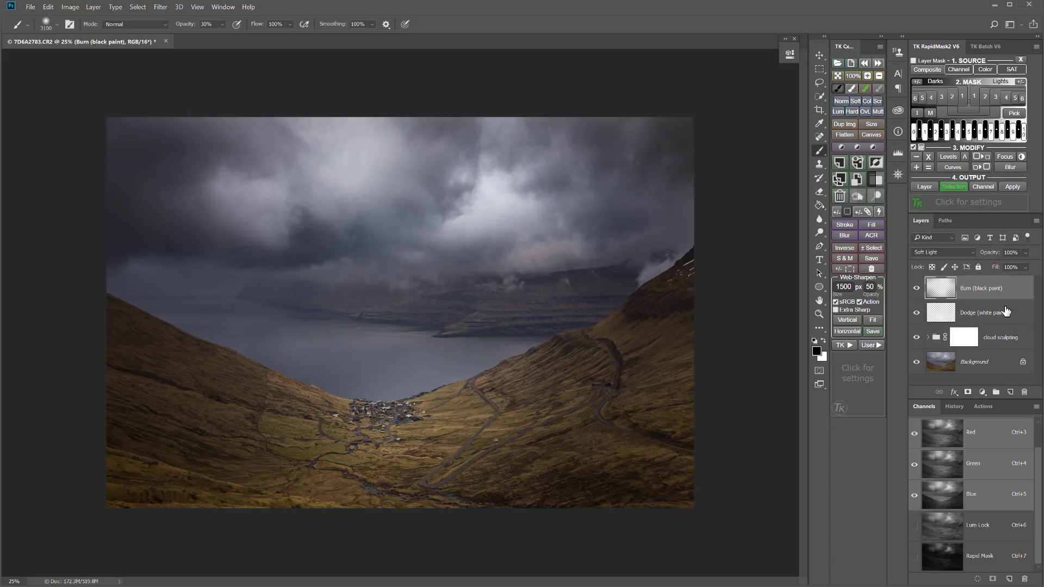
pyautogui.keyDown('alt'); pyautogui.click(916, 363); pyautogui.keyUp('alt')
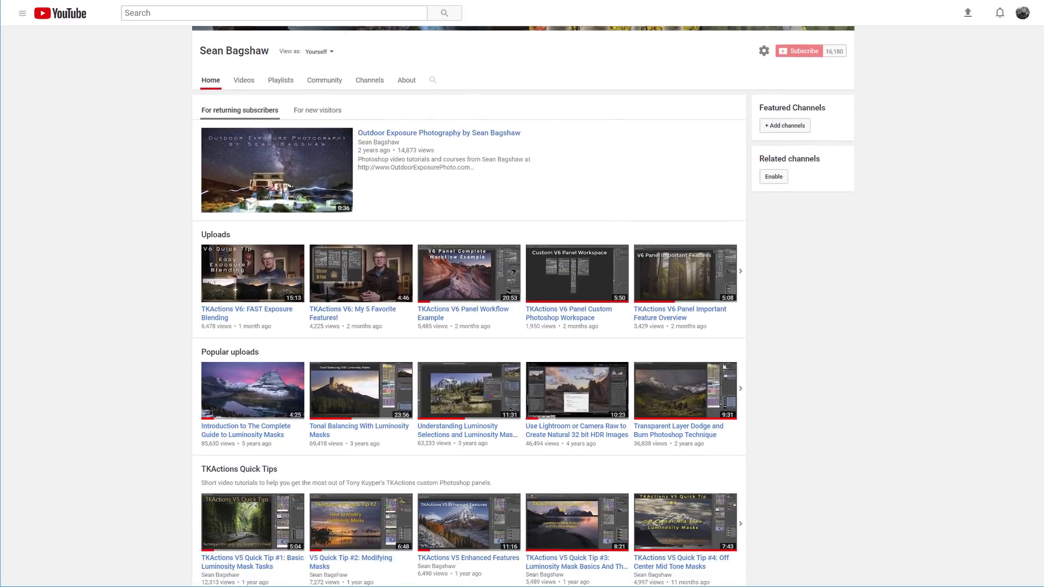
# Scroll the channel home tab down to the Sample Chapters From Video Courses row
pyautogui.scroll(-3, 1041, 189)
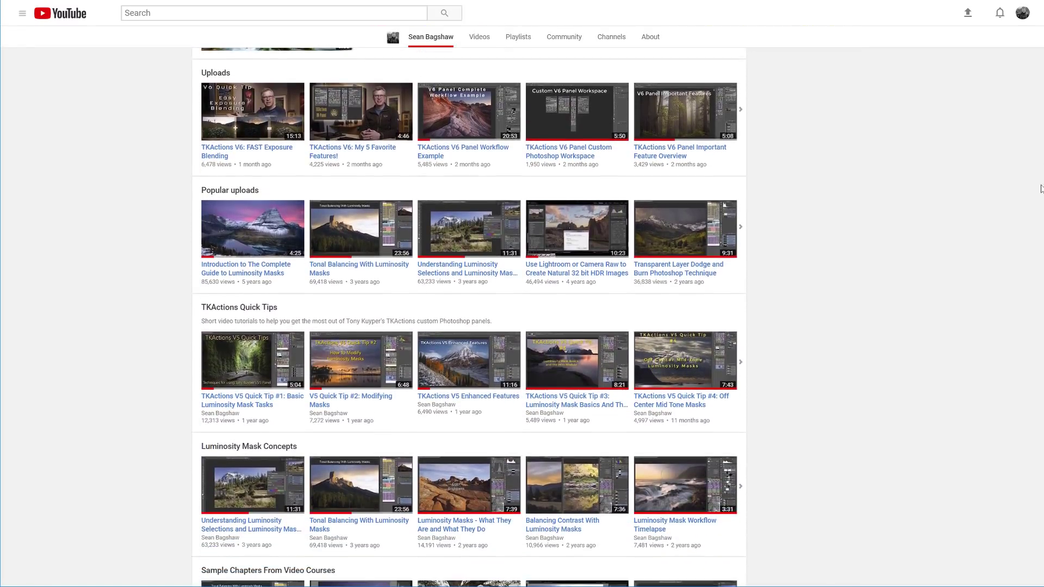
pyautogui.scroll(-3, 1040, 189)
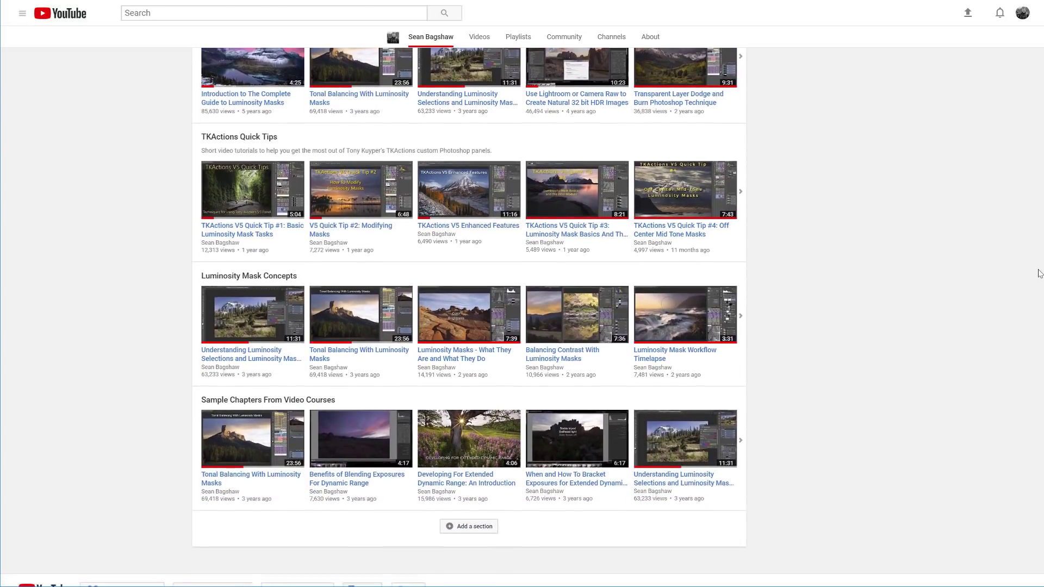
pyautogui.scroll(-1, 1040, 273)
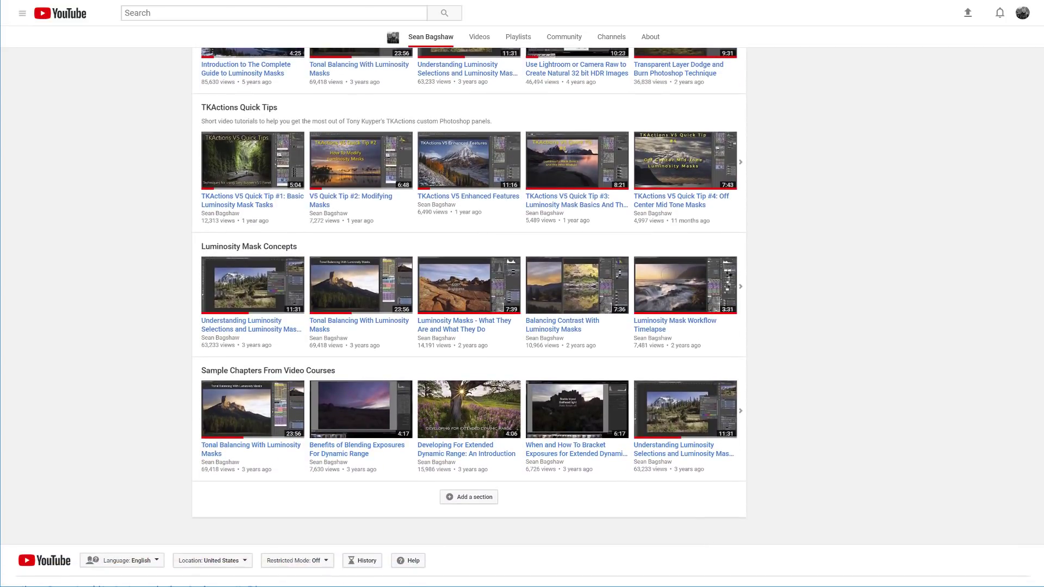